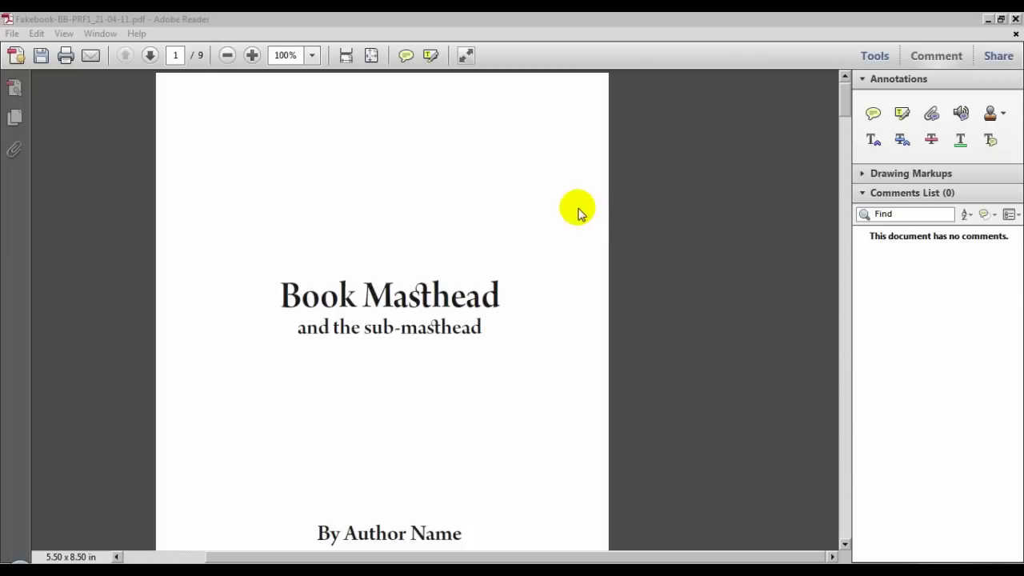
# Look through the book proof's title, copyright and table of contents pages
pyautogui.click(550, 31)
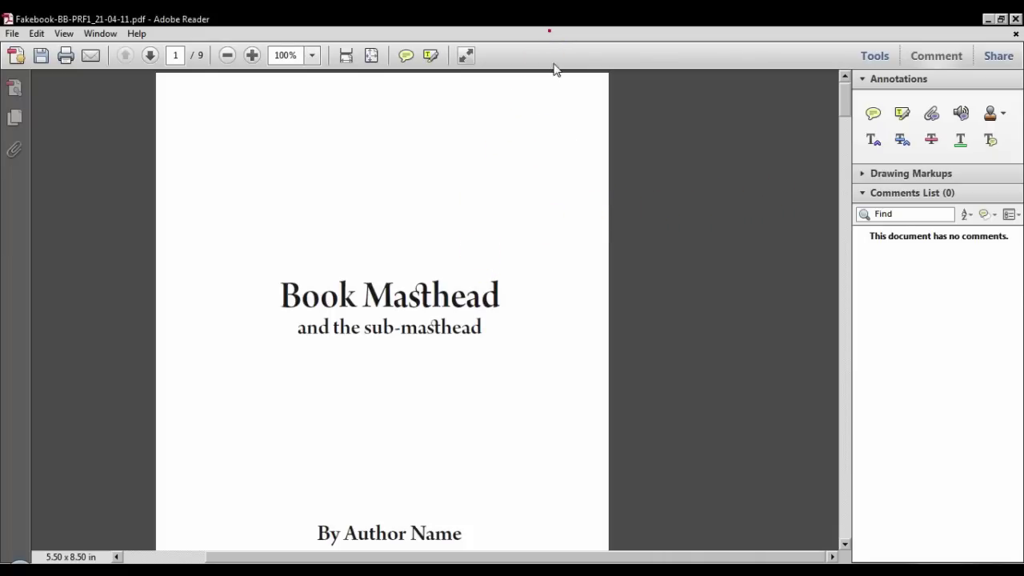
pyautogui.scroll(-3, 501, 245)
pyautogui.scroll(-8, 500, 249)
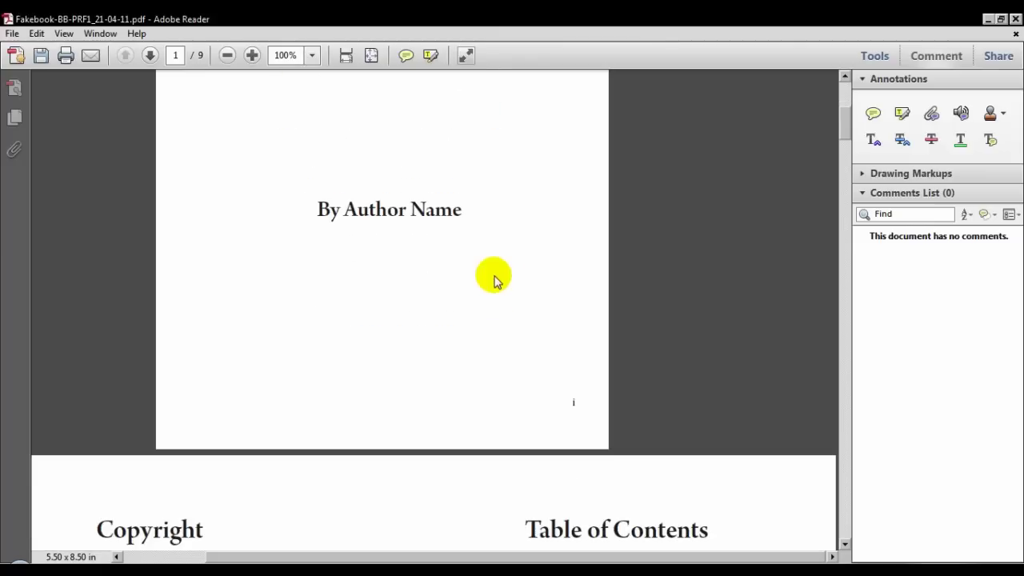
pyautogui.scroll(-12, 524, 323)
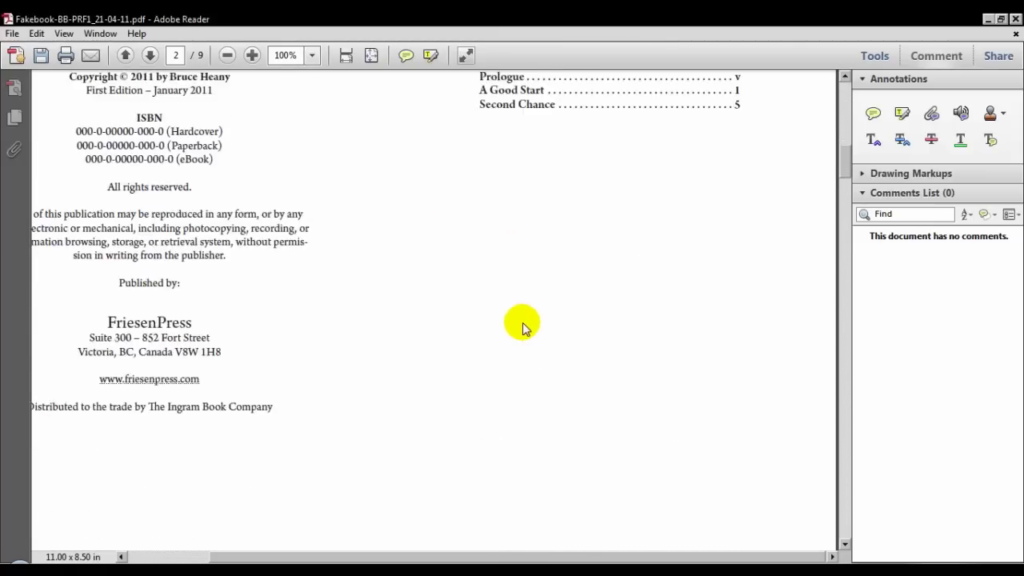
pyautogui.scroll(-7, 521, 326)
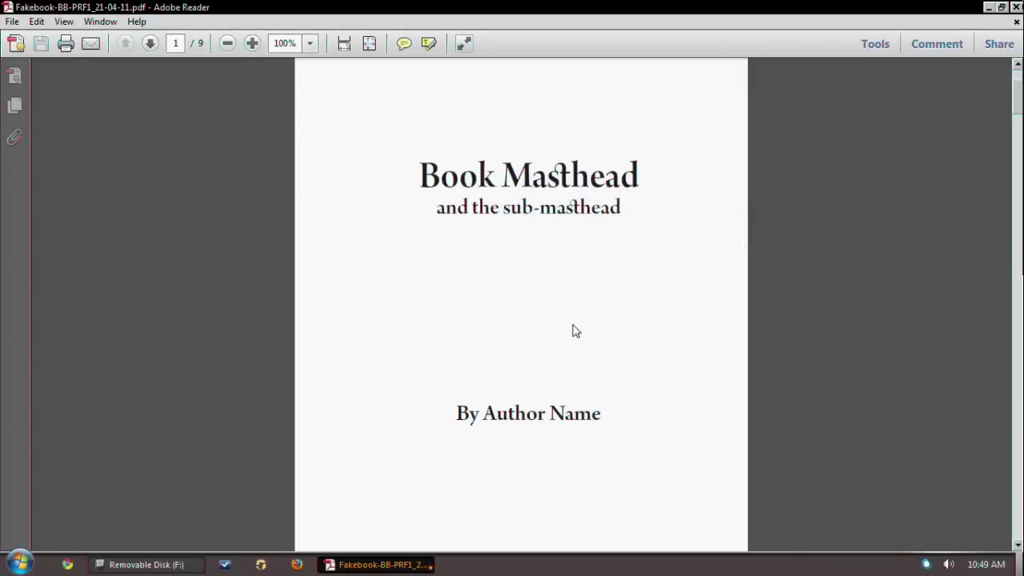
pyautogui.scroll(3, 575, 332)
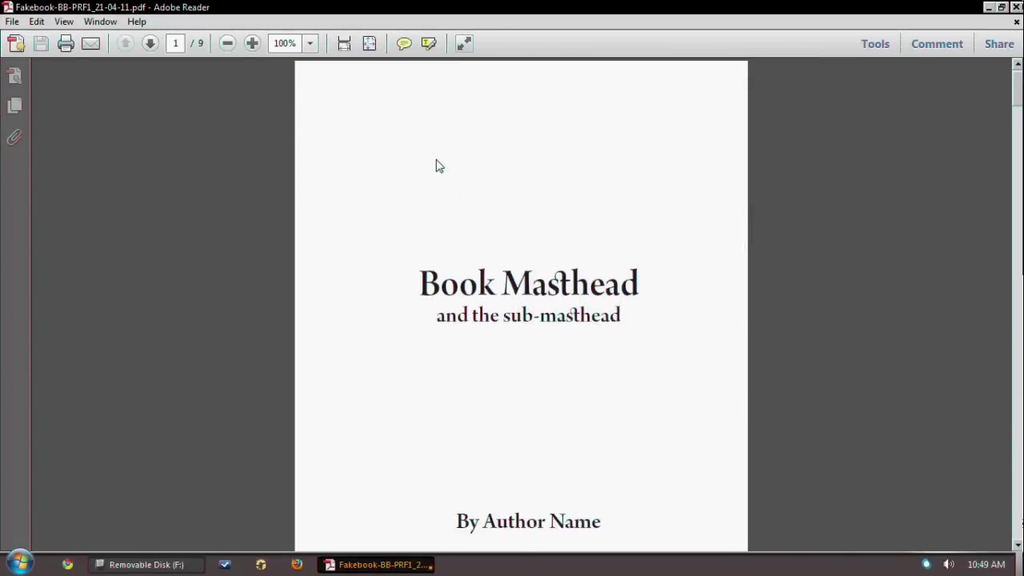
# Mark the Prologue heading on page 3 for replacement with "introduction" and strike out the "Lorem ipsum" paragraph below it
pyautogui.click(937, 44)
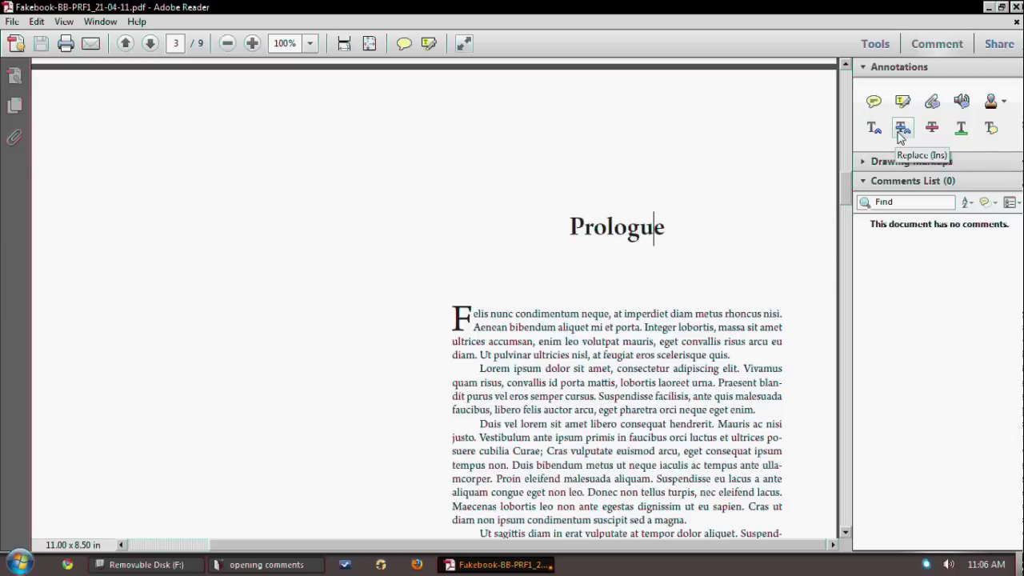
pyautogui.click(902, 131)
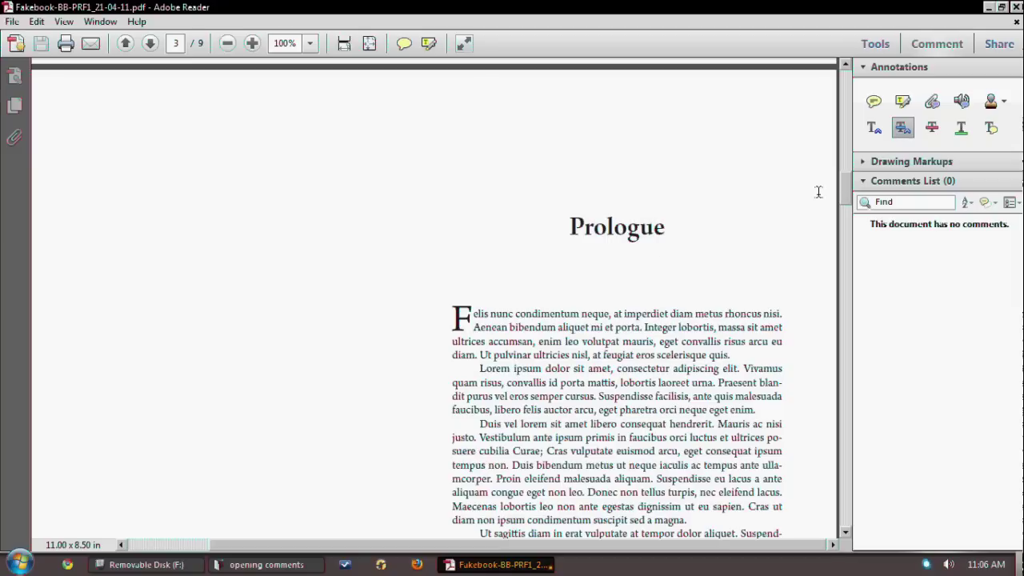
pyautogui.moveTo(672, 233); pyautogui.dragTo(576, 232)
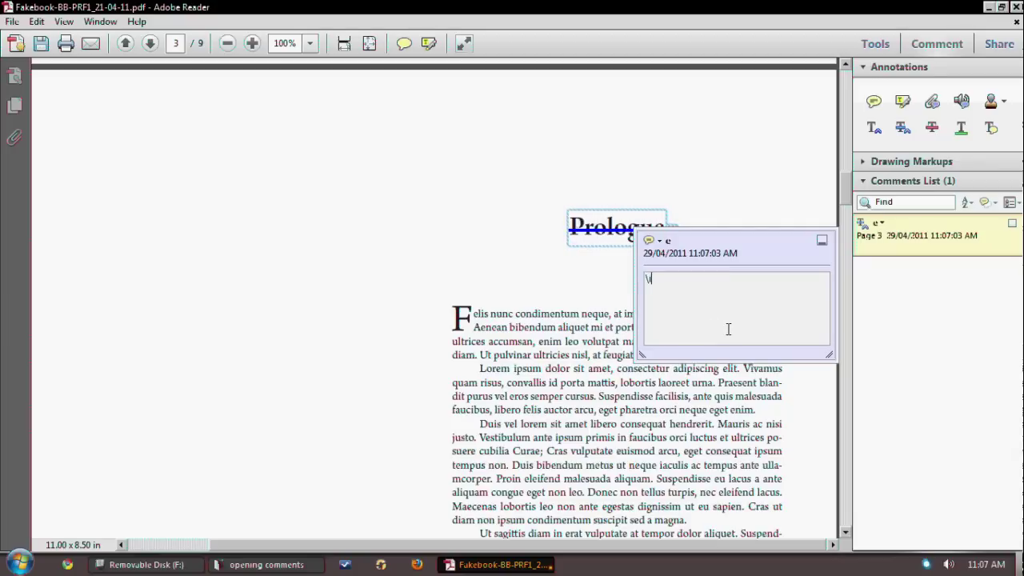
pyautogui.write('introduction')
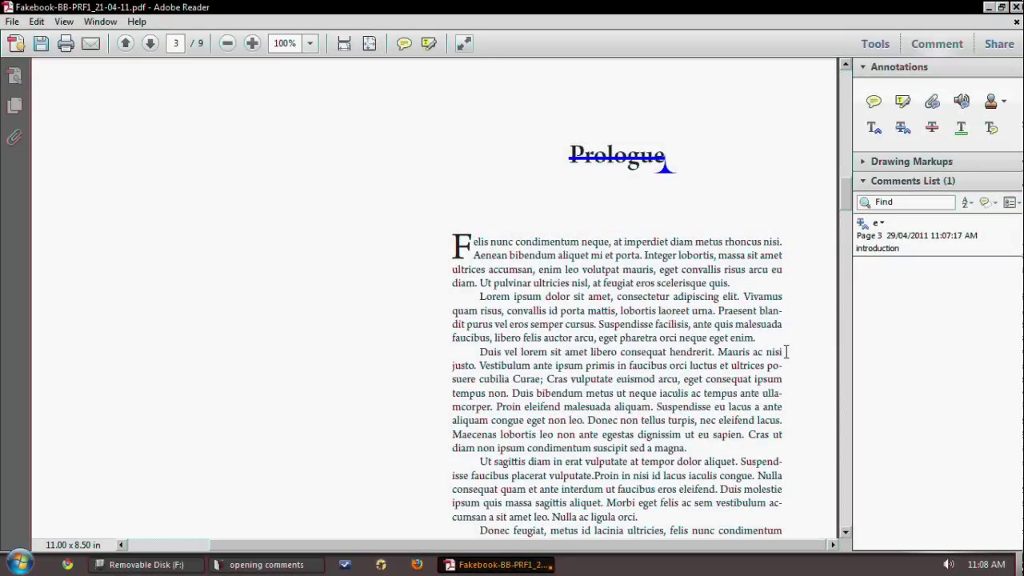
pyautogui.moveTo(785, 352); pyautogui.dragTo(451, 310)
pyautogui.moveTo(451, 311); pyautogui.dragTo(451, 310)
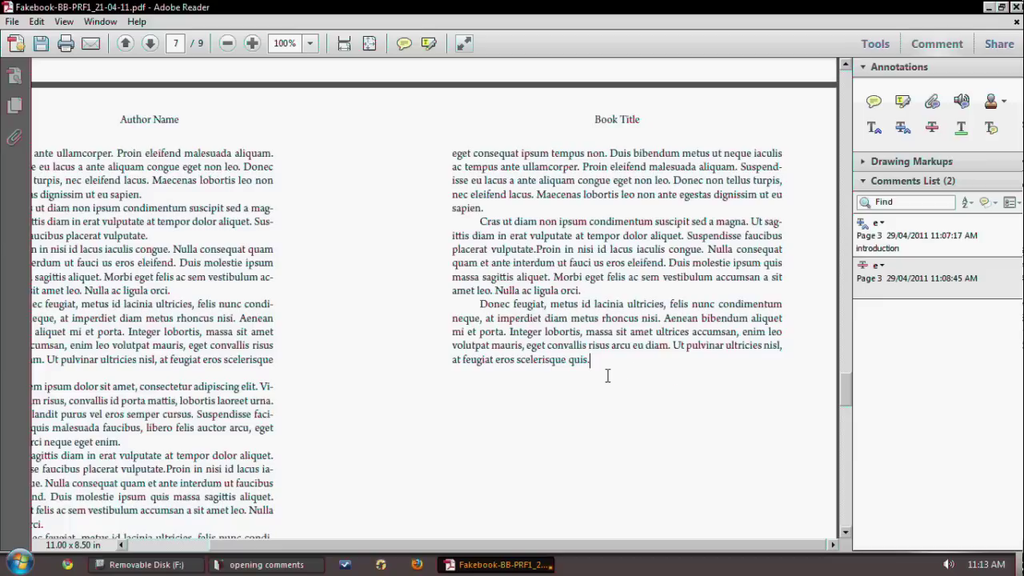
# Add an insert-text comment reading "new text" at the end of the last paragraph on page 7
pyautogui.click(873, 130)
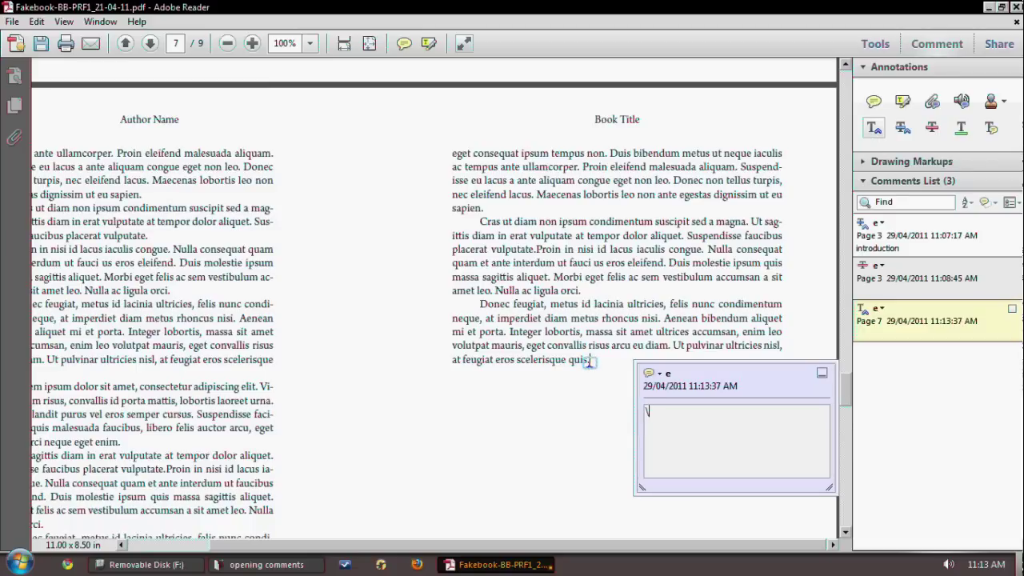
pyautogui.write('new text')
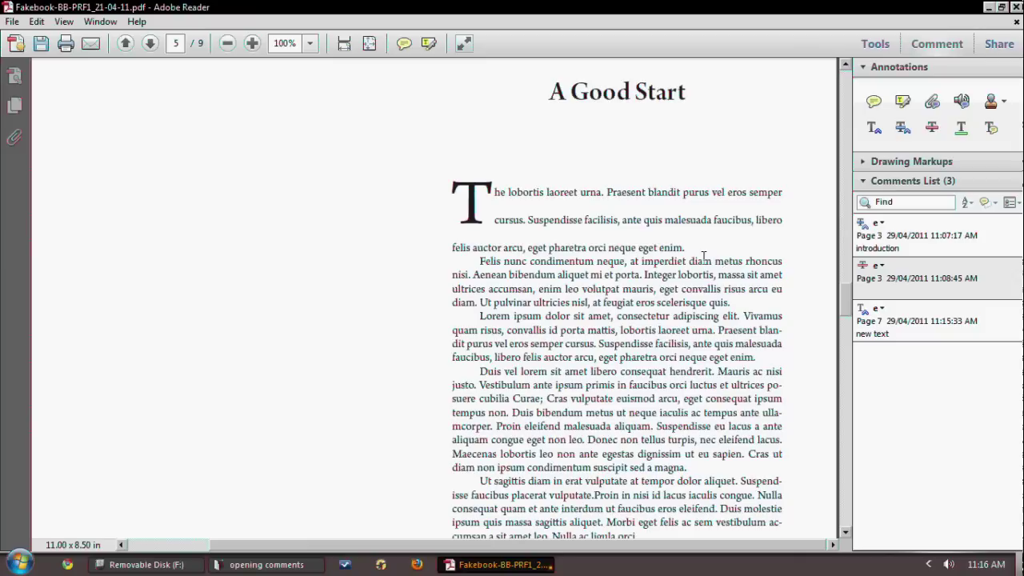
# Add a sticky note beside the opening paragraph of "A Good Start" on page 5 reading "please single space."
pyautogui.moveTo(711, 261); pyautogui.dragTo(492, 216)
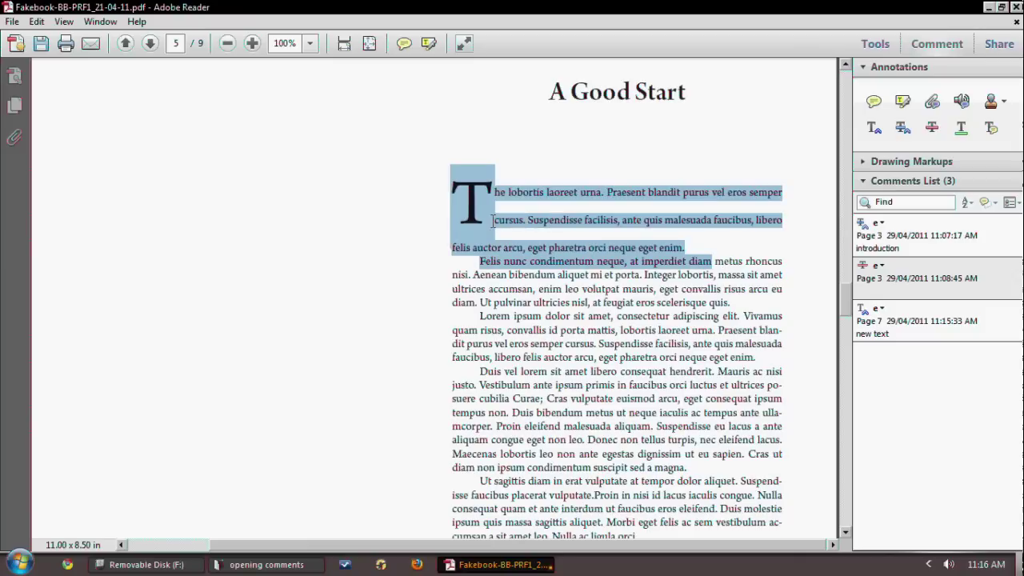
pyautogui.click(711, 261)
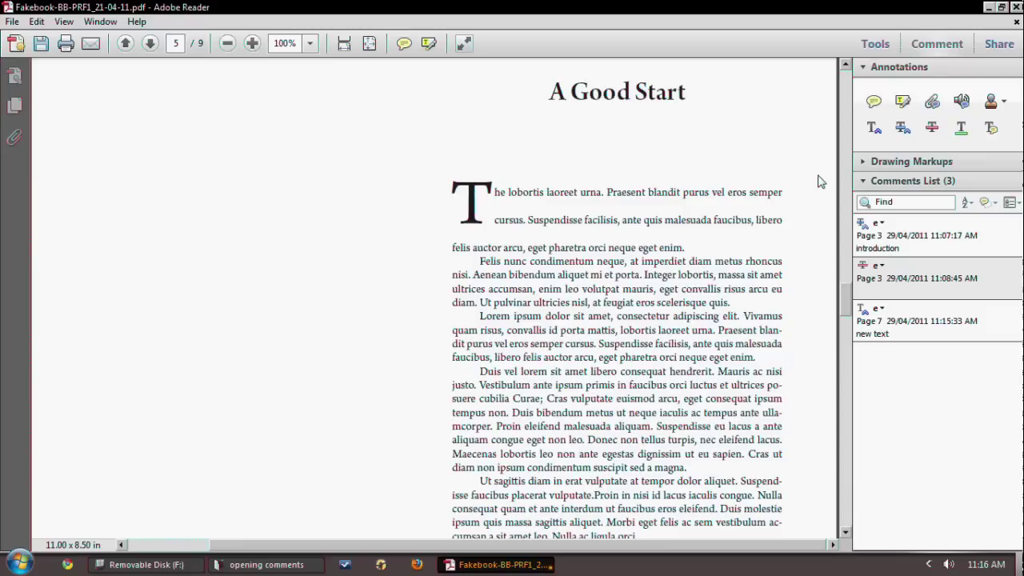
pyautogui.click(873, 105)
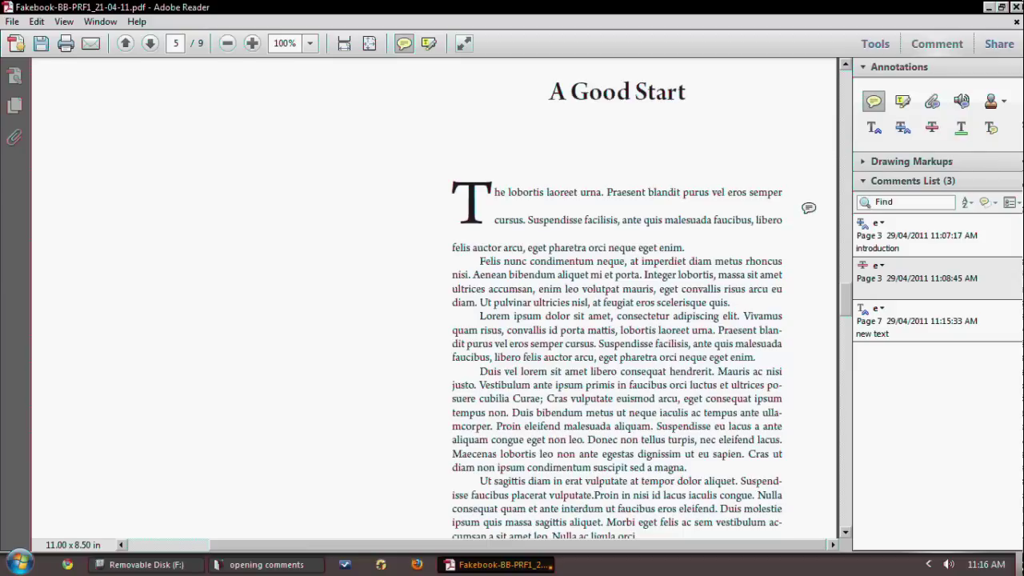
pyautogui.click(808, 208)
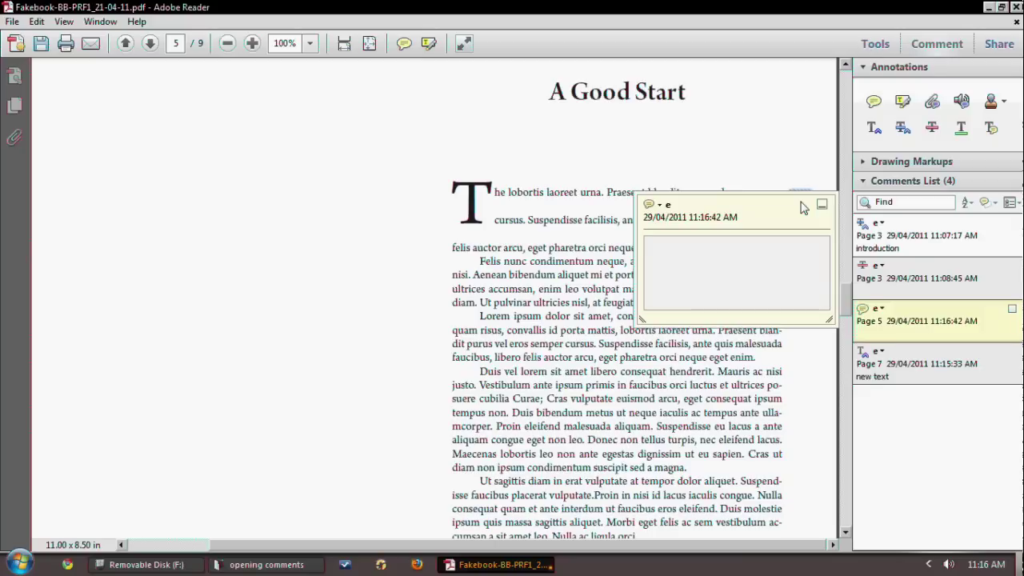
pyautogui.write('please single space')
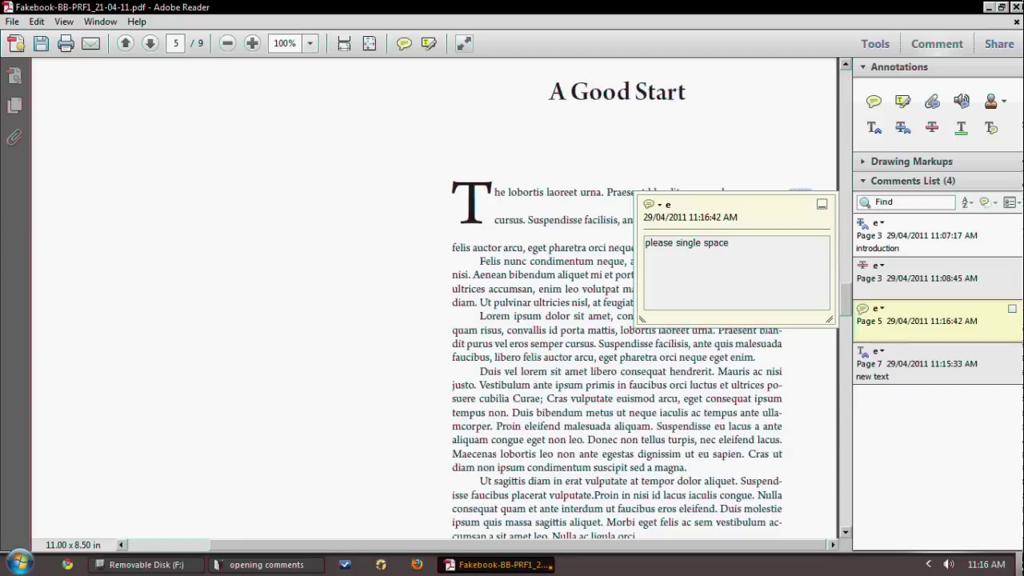
pyautogui.write('.')
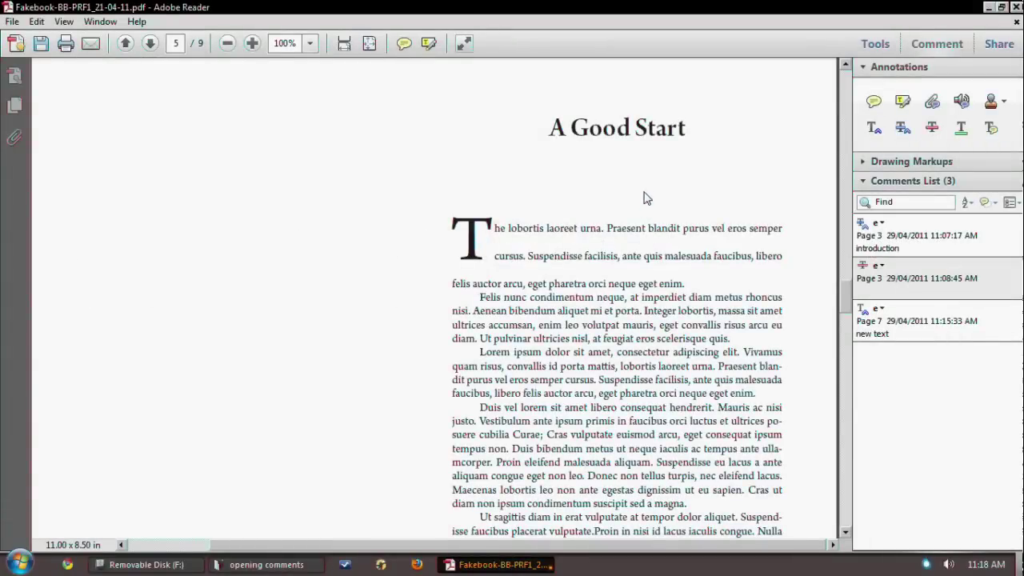
# Add a sticky note beside the "A Good Start" heading on page 5 reading "please change the font size of all the chapters"
pyautogui.click(874, 102)
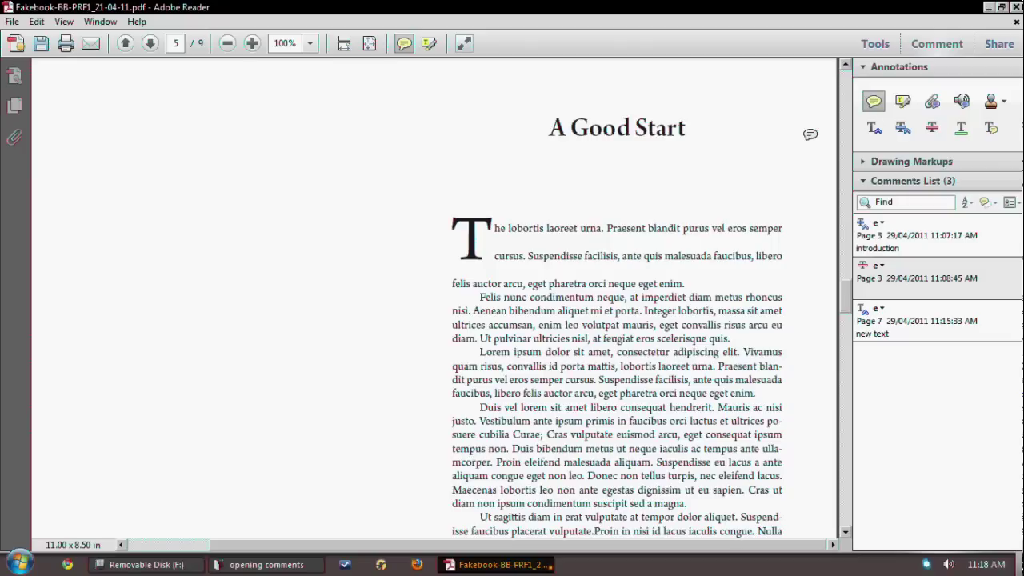
pyautogui.click(809, 135)
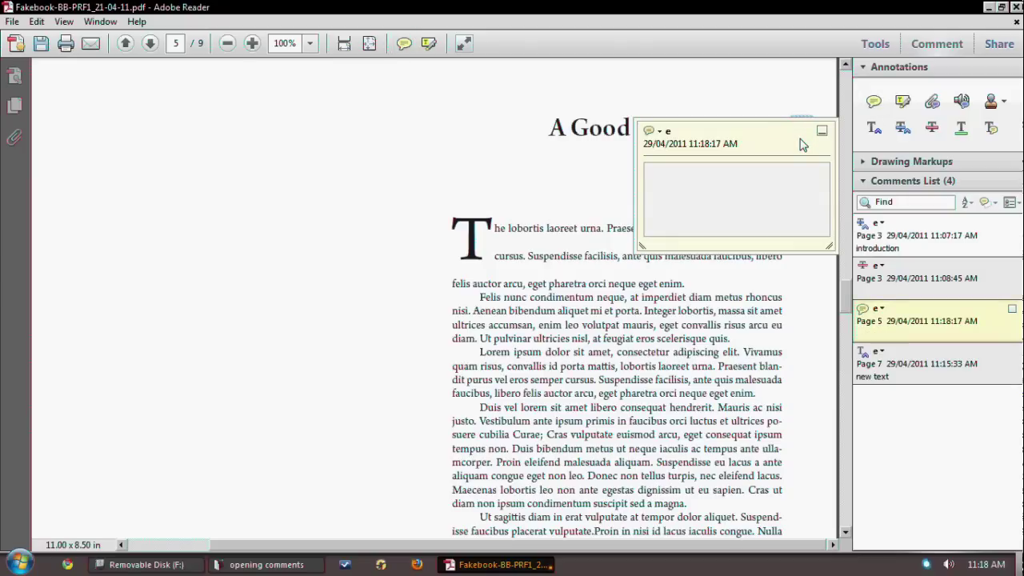
pyautogui.write('please change the font siz')
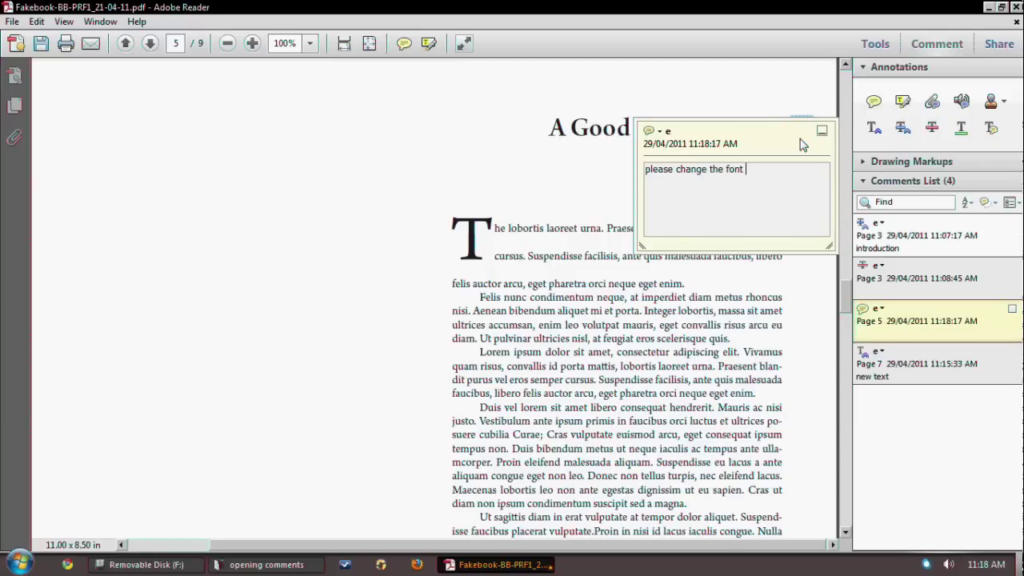
pyautogui.write('e of all the chapters')
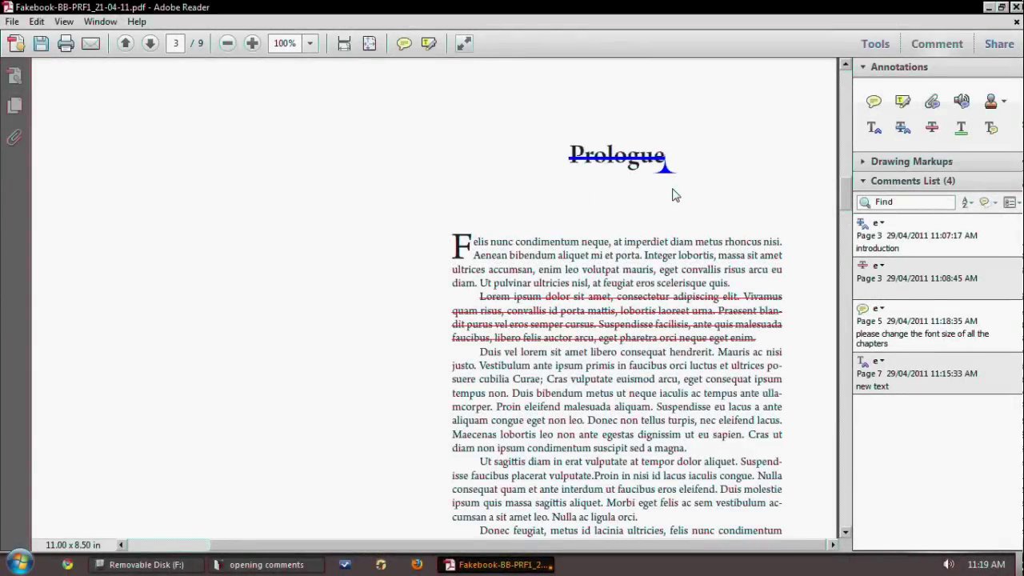
# Delete the strikethrough from the "Lorem ipsum" paragraph and the replacement markup from the Prologue heading on page 3
pyautogui.click(760, 339)
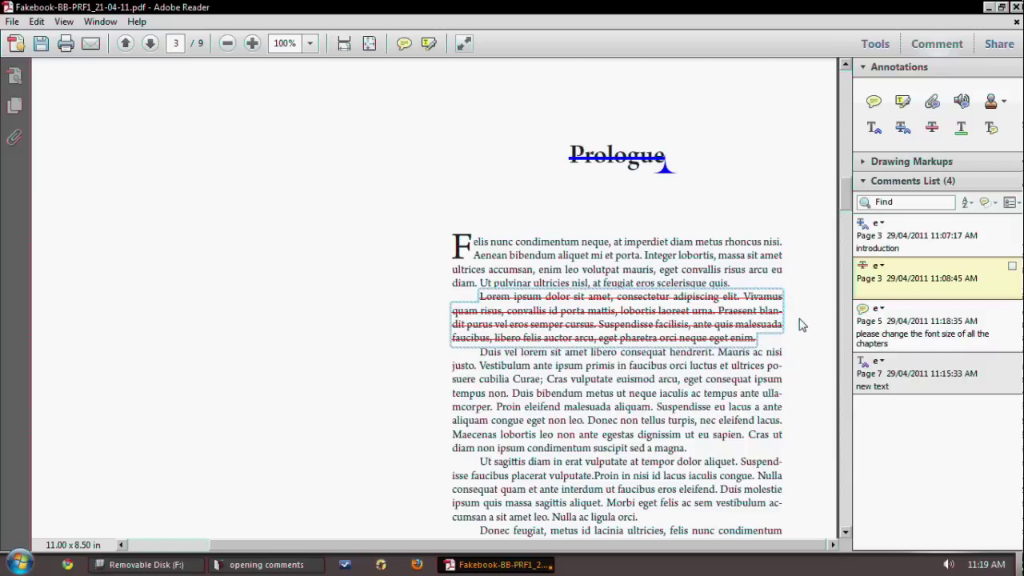
pyautogui.press('Delete')
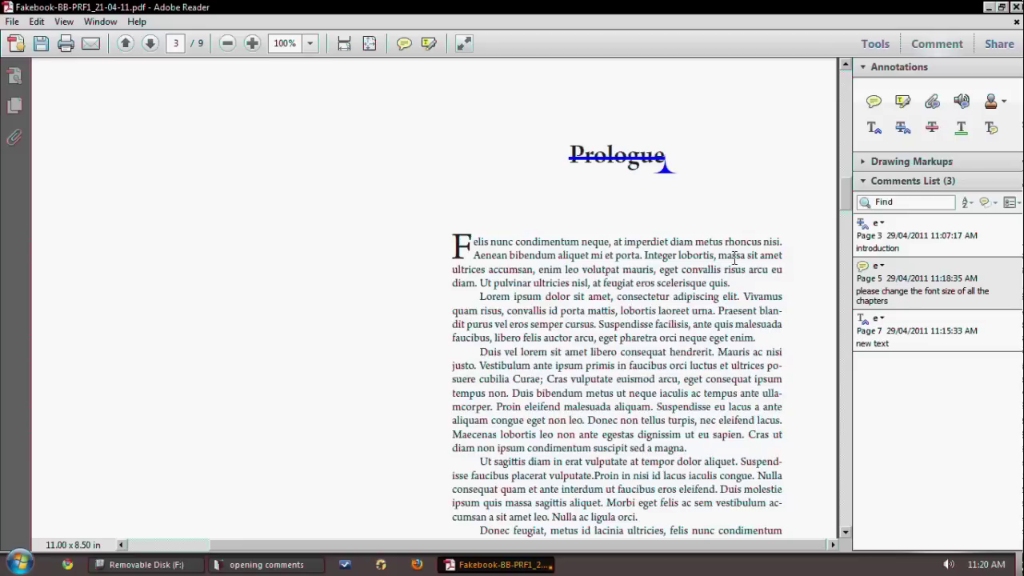
pyautogui.moveTo(671, 178)
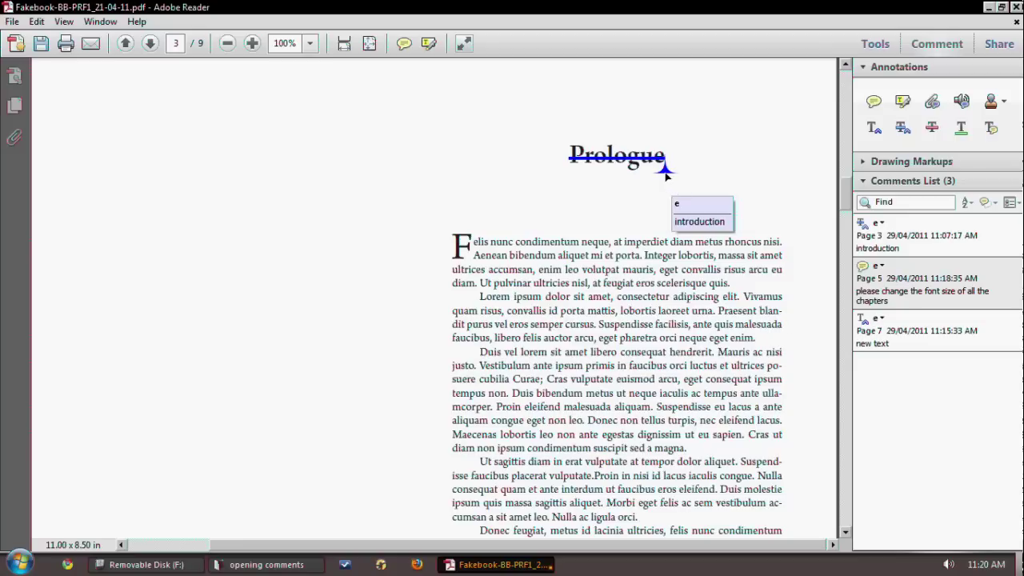
pyautogui.click(665, 173)
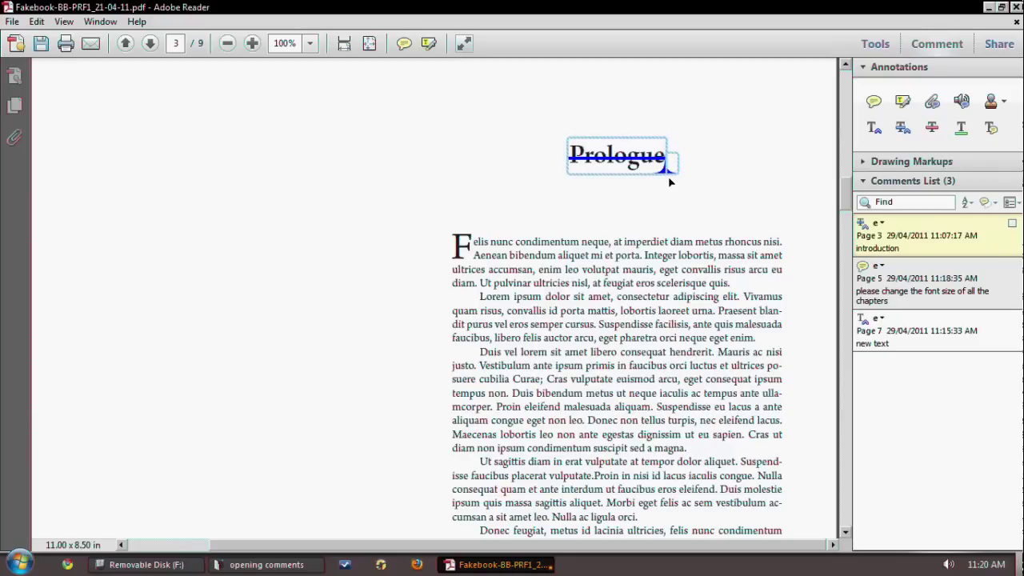
pyautogui.press('Delete')
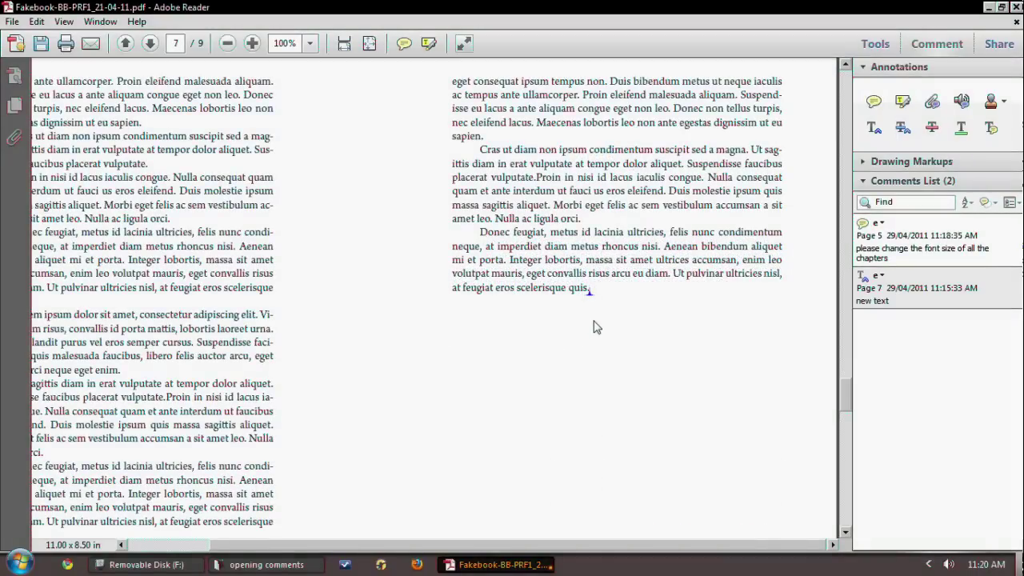
# Change the insert-text comment after the last paragraph on page 7 to "this is the new text"
pyautogui.moveTo(591, 298)
pyautogui.click(590, 294)
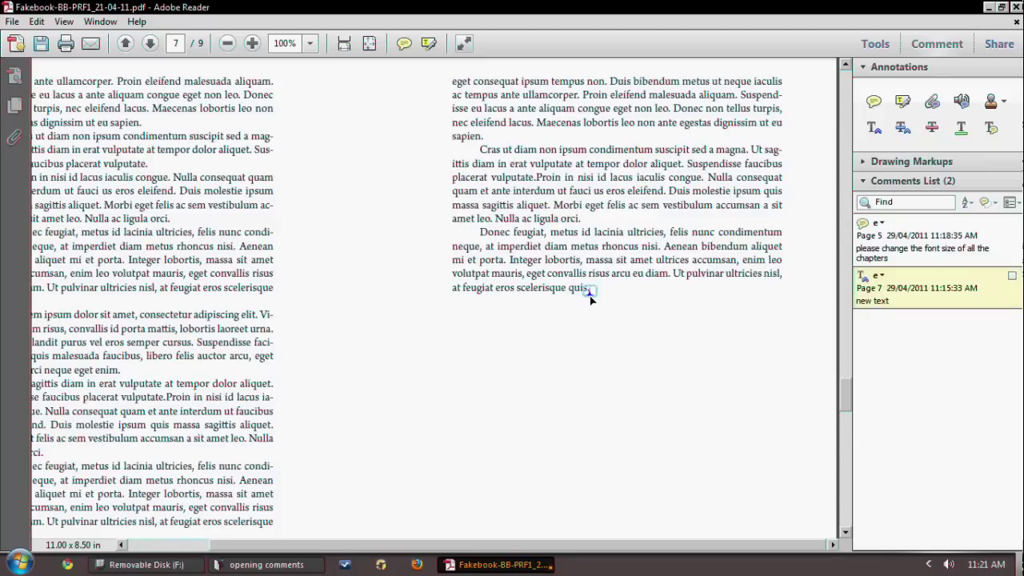
pyautogui.doubleClick(590, 294)
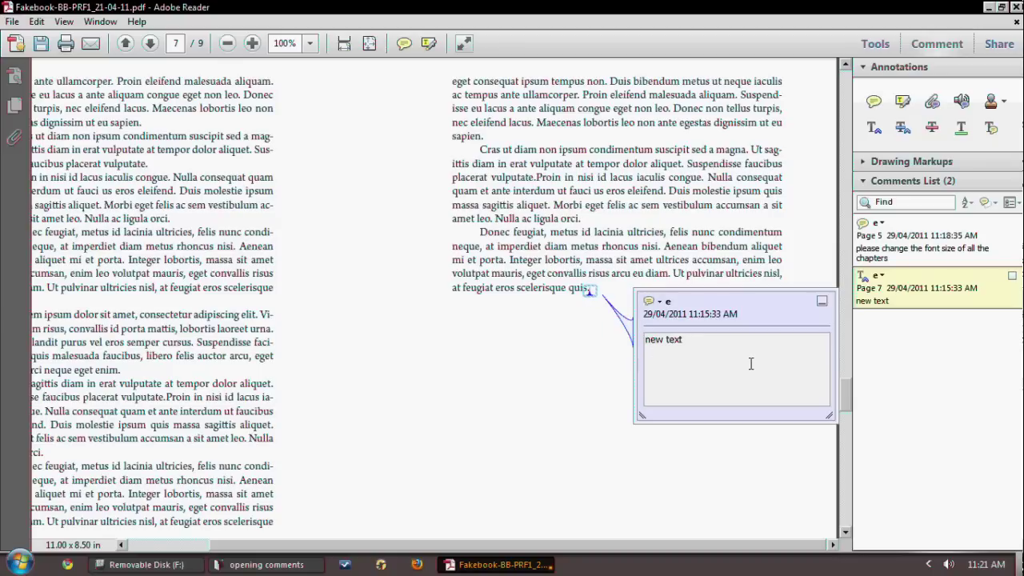
pyautogui.moveTo(750, 364); pyautogui.dragTo(624, 347)
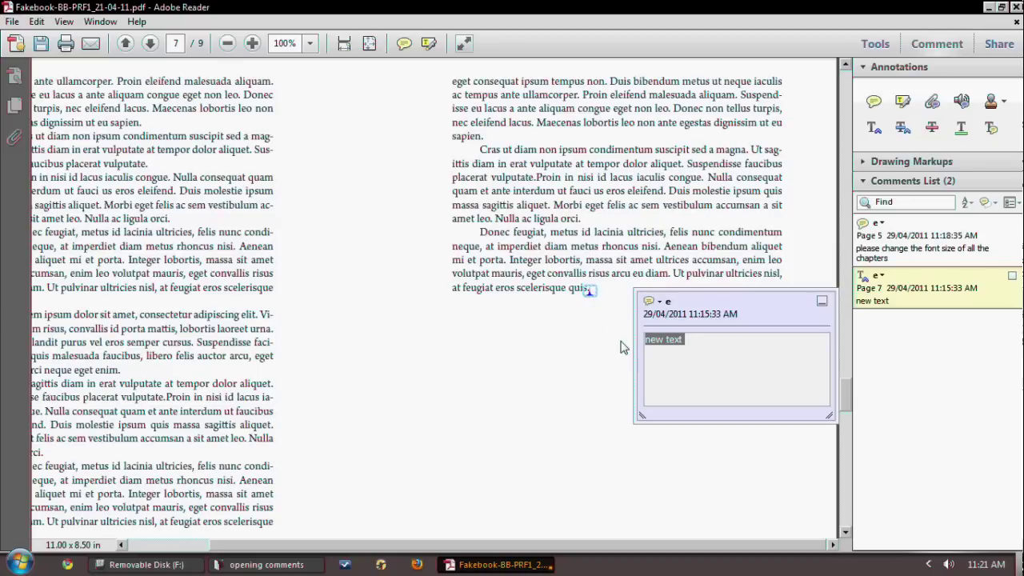
pyautogui.write('this is the new text')
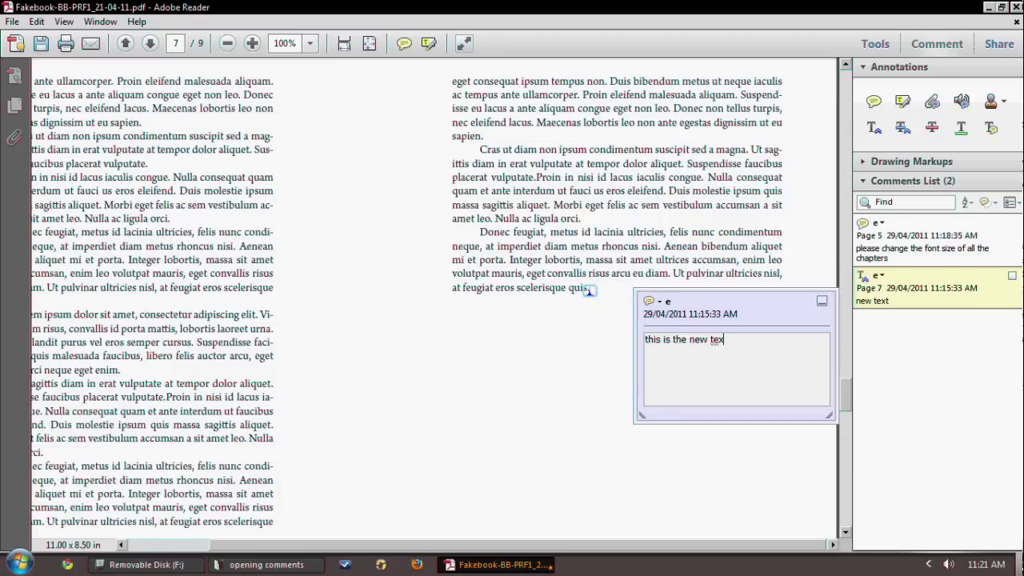
pyautogui.click(606, 354)
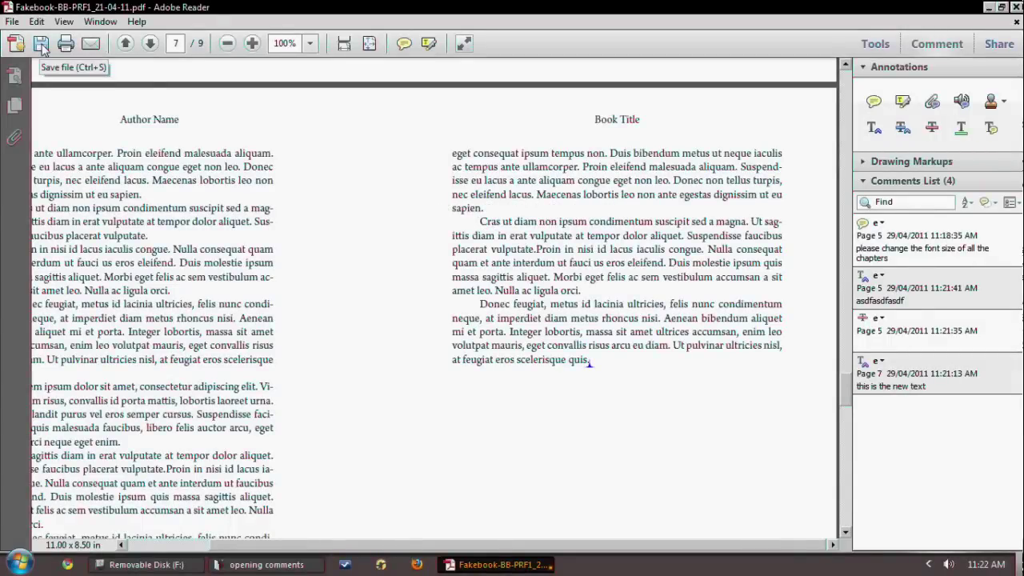
# Save the commented PDF to Removable Disk (F:) as Fakebook-BB-PRF1_21-04-11, replacing the existing file
pyautogui.click(42, 47)
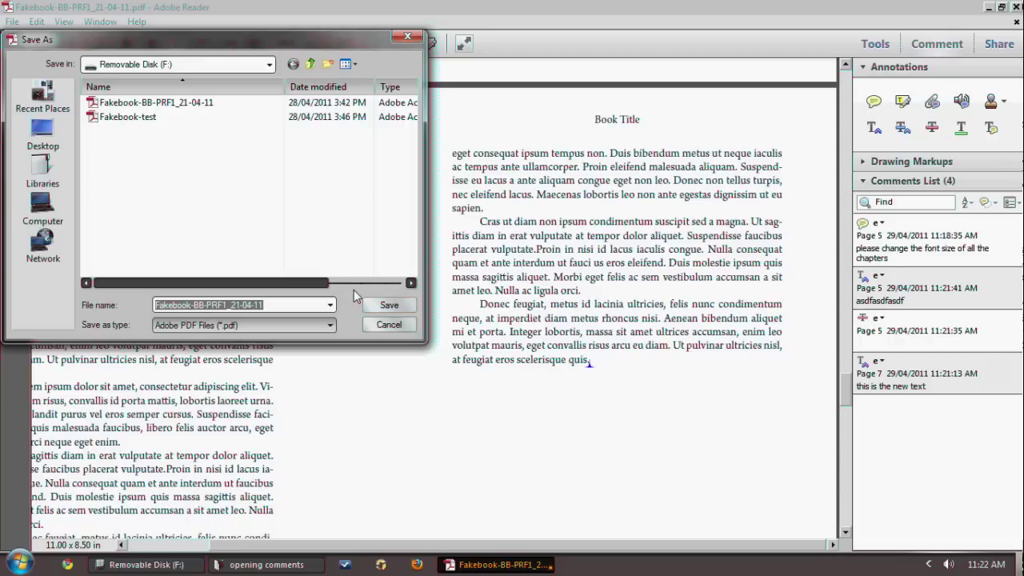
pyautogui.click(291, 310)
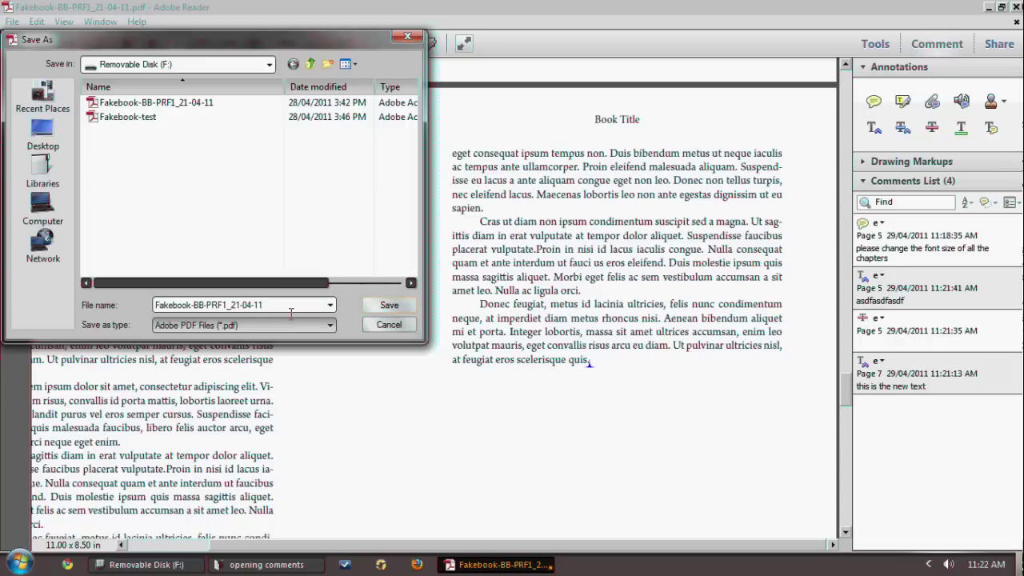
pyautogui.click(372, 307)
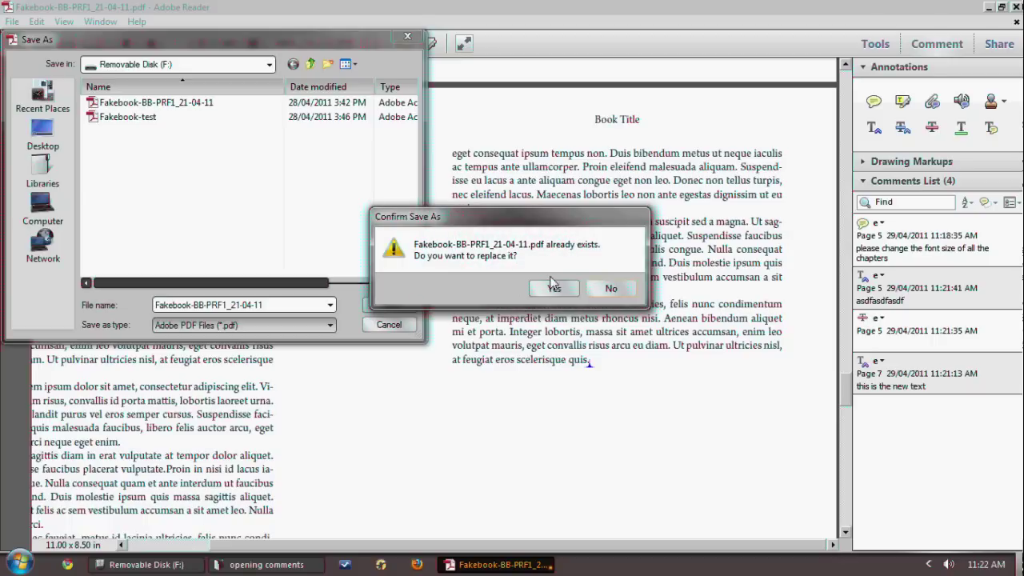
pyautogui.click(555, 290)
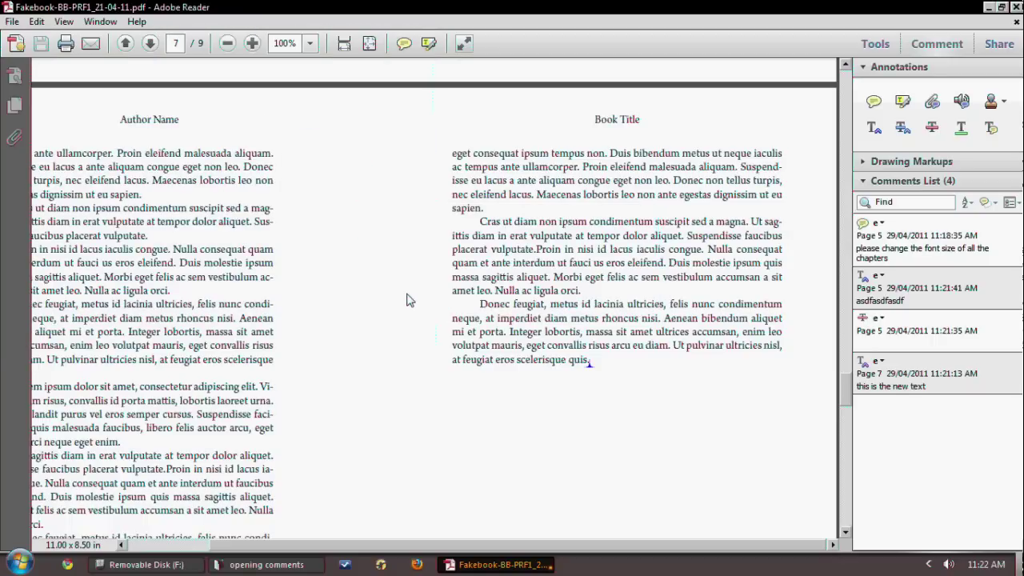